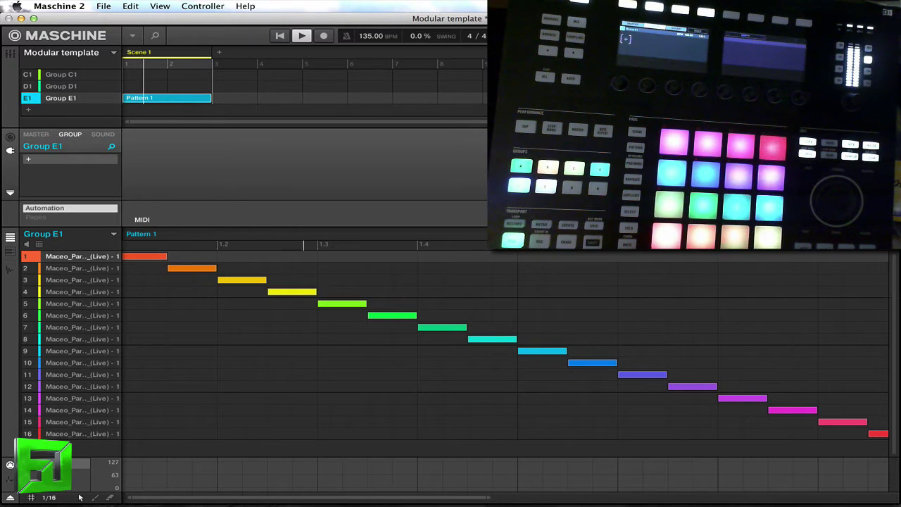
Step: Move the slice 7 and slice 9 notes of Pattern 2 onto slice 10
{"action": "key", "text": "space"}
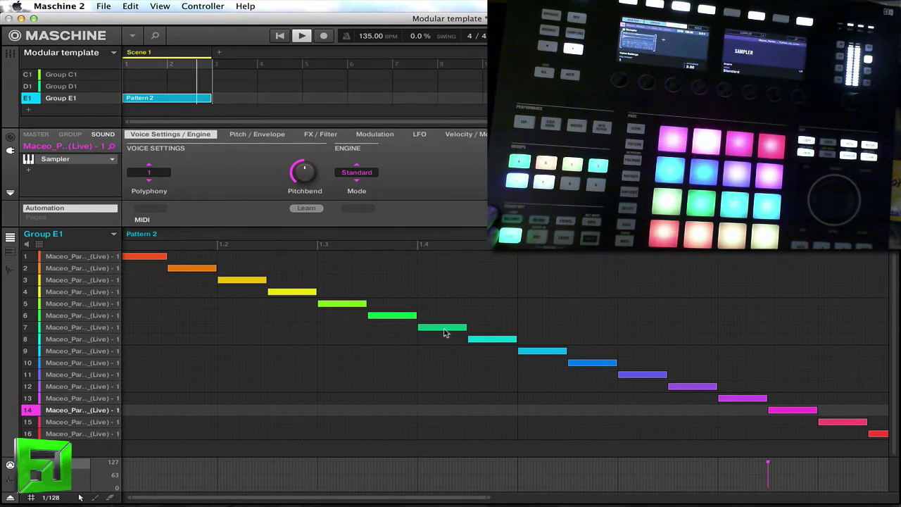
{"action": "left_click_drag", "start_coordinate": [444, 333], "coordinate": [443, 369]}
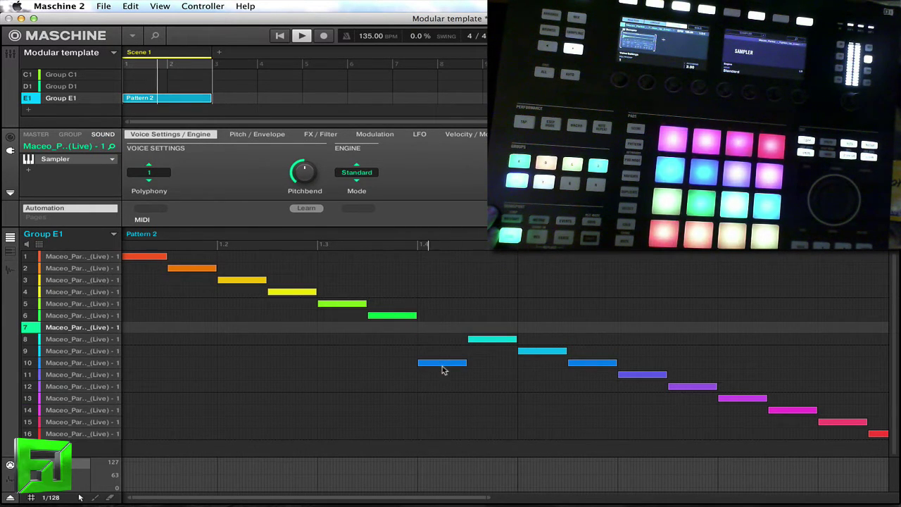
{"action": "left_click_drag", "start_coordinate": [541, 352], "coordinate": [540, 366]}
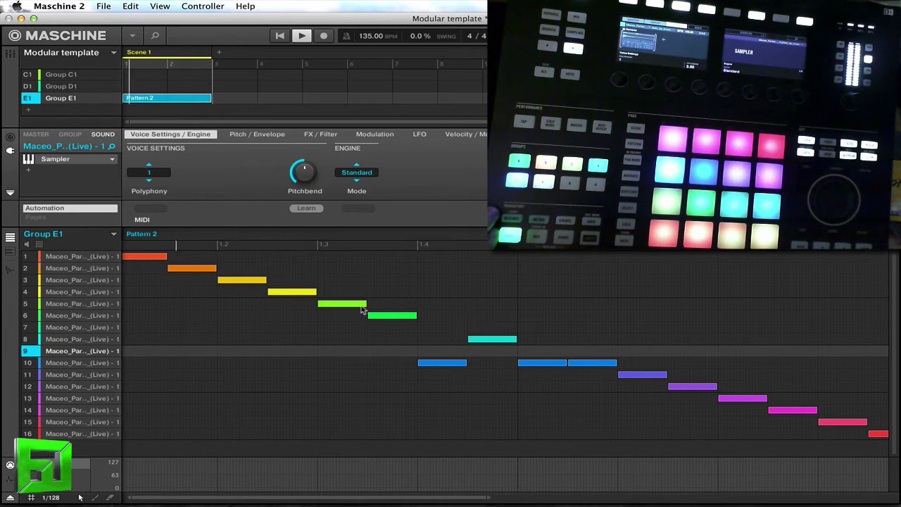
Step: Move the slice 6 and slice 12 notes of Pattern 2 onto slice 3, keeping their approximate timing
{"action": "left_click_drag", "start_coordinate": [396, 318], "coordinate": [398, 291]}
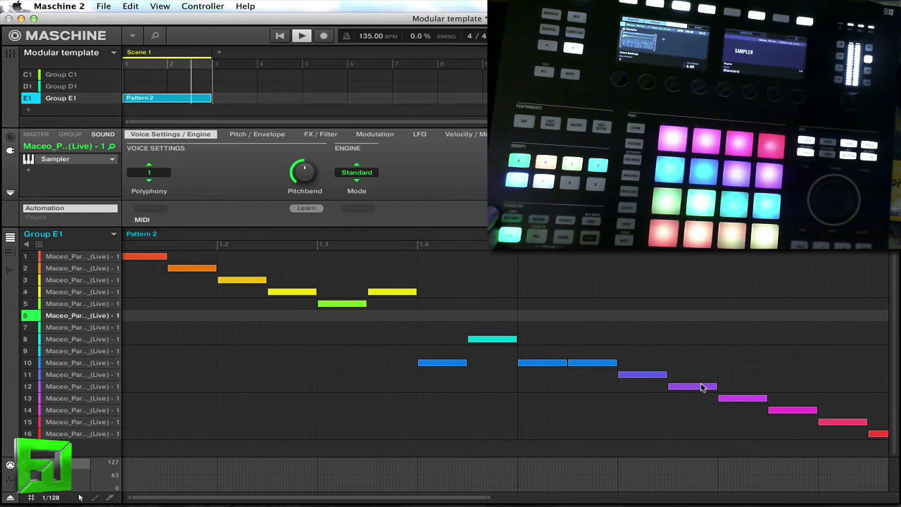
{"action": "left_click_drag", "start_coordinate": [704, 388], "coordinate": [708, 299]}
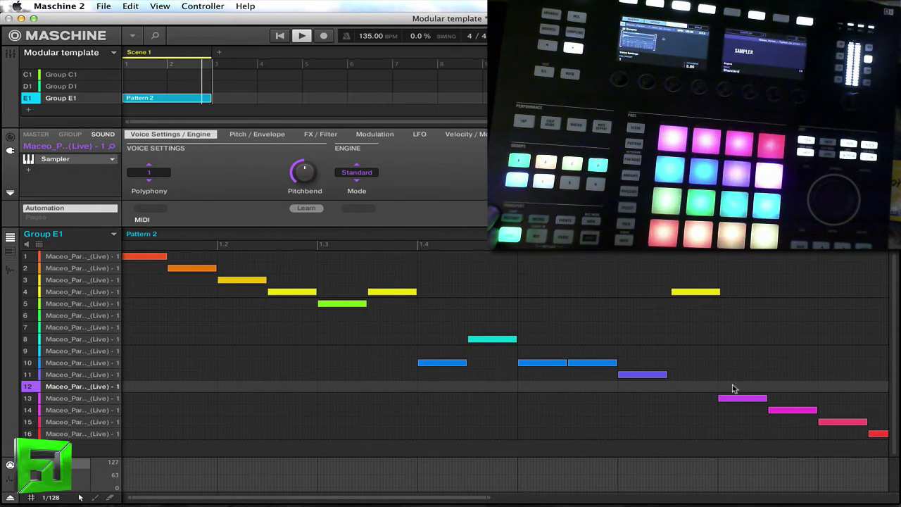
{"action": "mouse_move", "coordinate": [690, 295]}
{"action": "left_mouse_down"}
{"action": "mouse_move", "coordinate": [690, 303]}
{"action": "mouse_move", "coordinate": [692, 285]}
{"action": "left_mouse_up"}
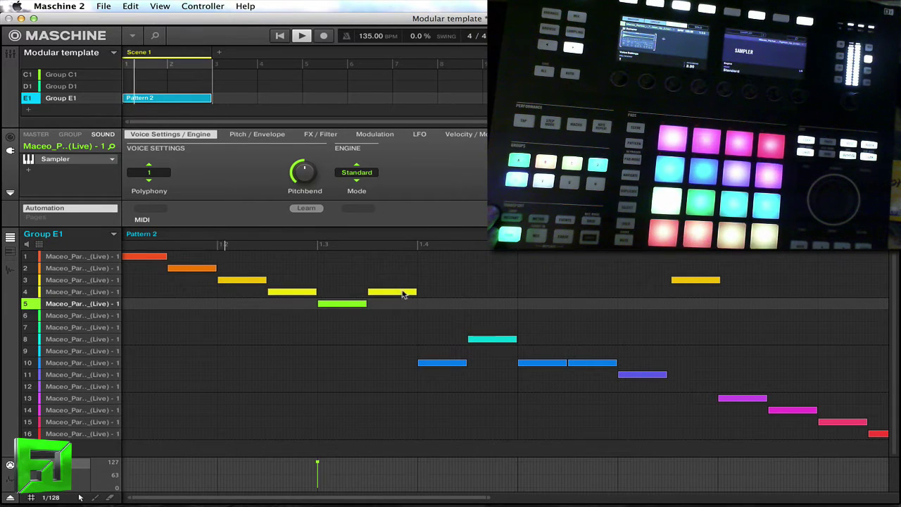
{"action": "left_click_drag", "start_coordinate": [402, 292], "coordinate": [403, 286]}
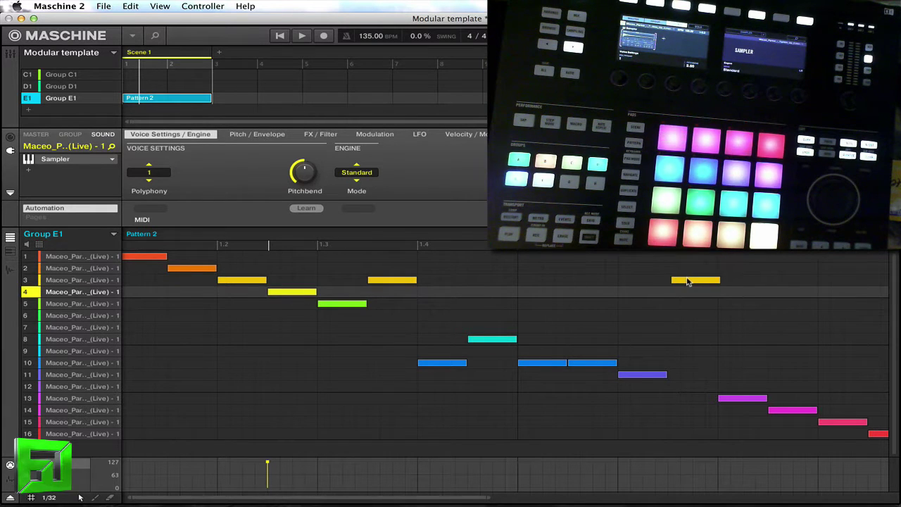
Step: Replace the late slice 3 note in Pattern 2 with four consecutive 1/32 notes of rising velocity
{"action": "double_click", "coordinate": [689, 280]}
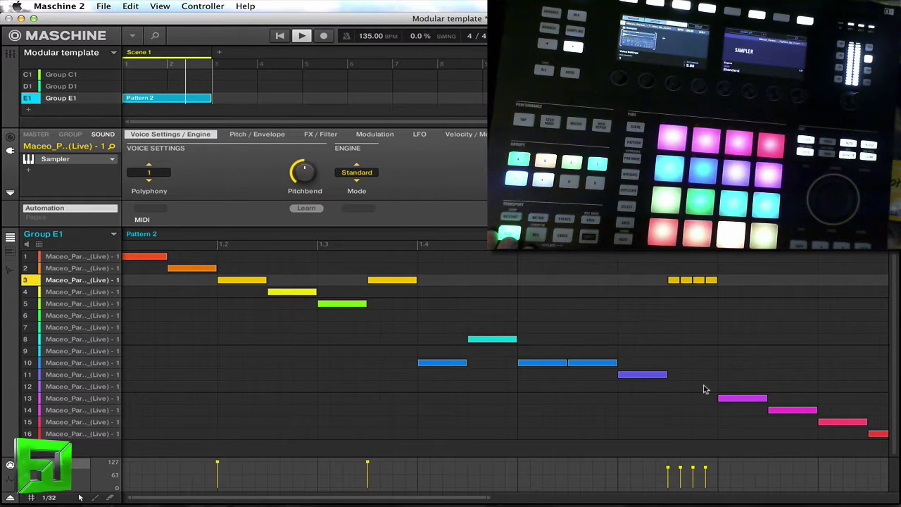
{"action": "mouse_move", "coordinate": [691, 469]}
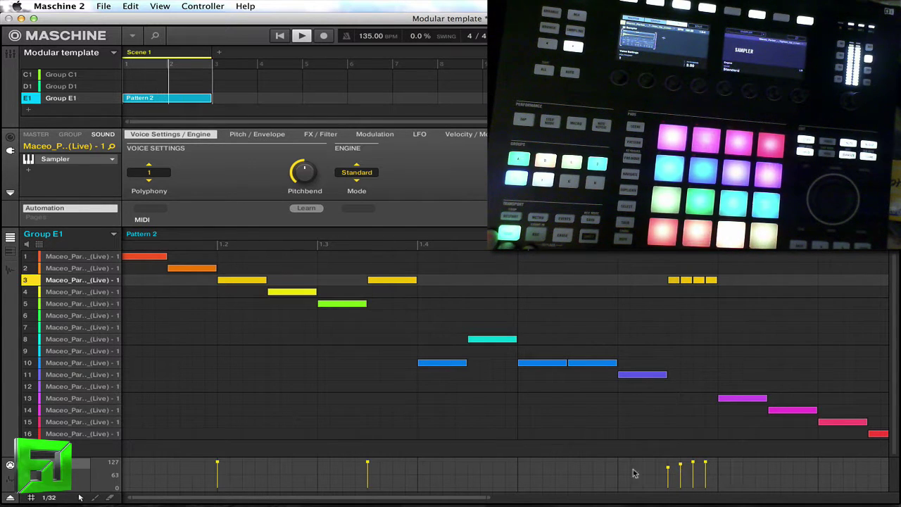
{"action": "key", "text": "space"}
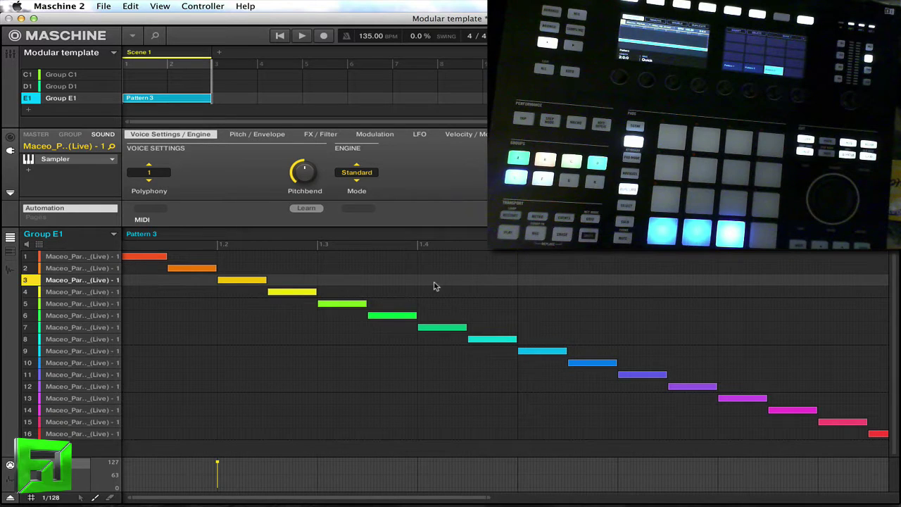
Step: Paint three short bursts of 1/128 notes on slice 3 in Pattern 3, the first shortly after beat 1.4
{"action": "left_click_drag", "start_coordinate": [441, 281], "coordinate": [454, 283]}
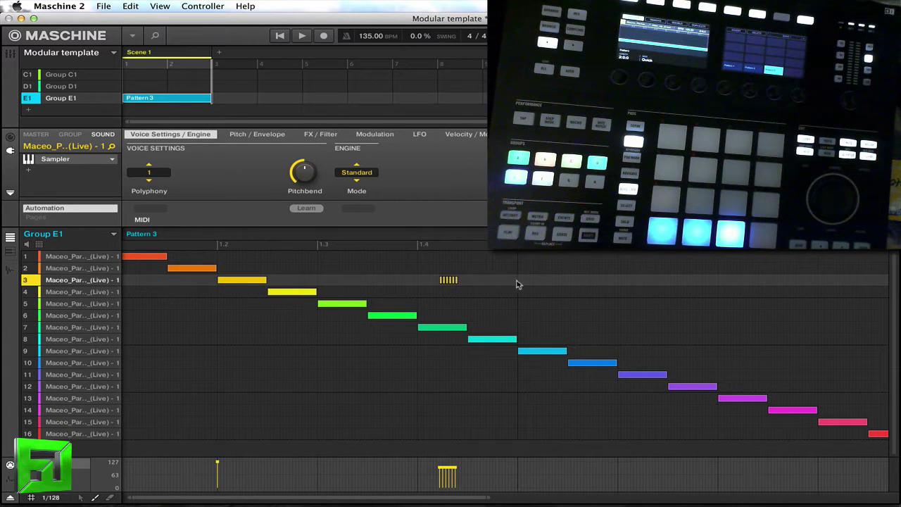
{"action": "left_click_drag", "start_coordinate": [583, 284], "coordinate": [595, 285]}
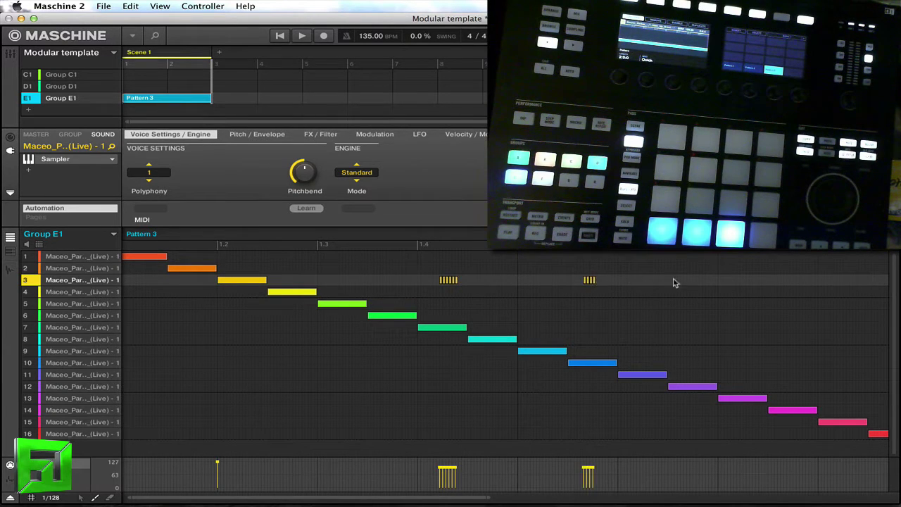
{"action": "left_click_drag", "start_coordinate": [680, 284], "coordinate": [704, 283]}
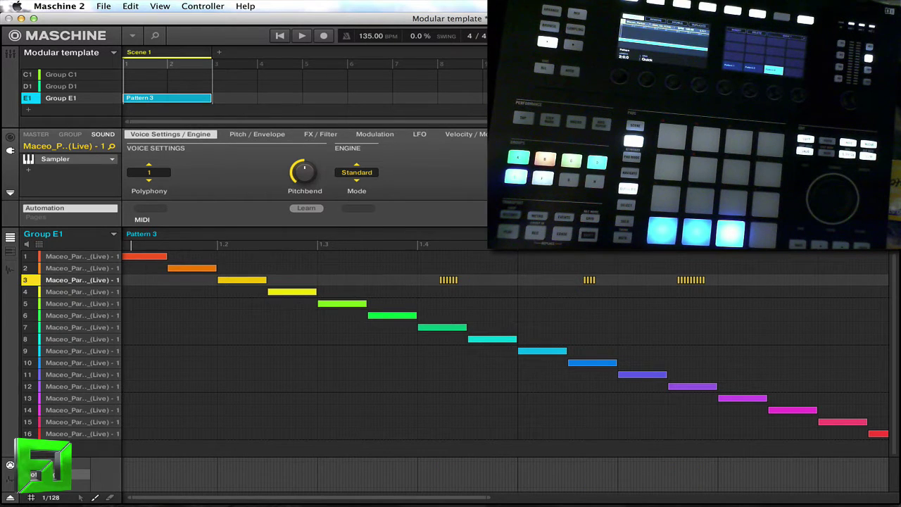
Step: Show Pitchwheel data for slice 3 and draw a continuous pitch-bend curve under the note bursts, with an early dip after beat 1.4
{"action": "left_click", "coordinate": [52, 474]}
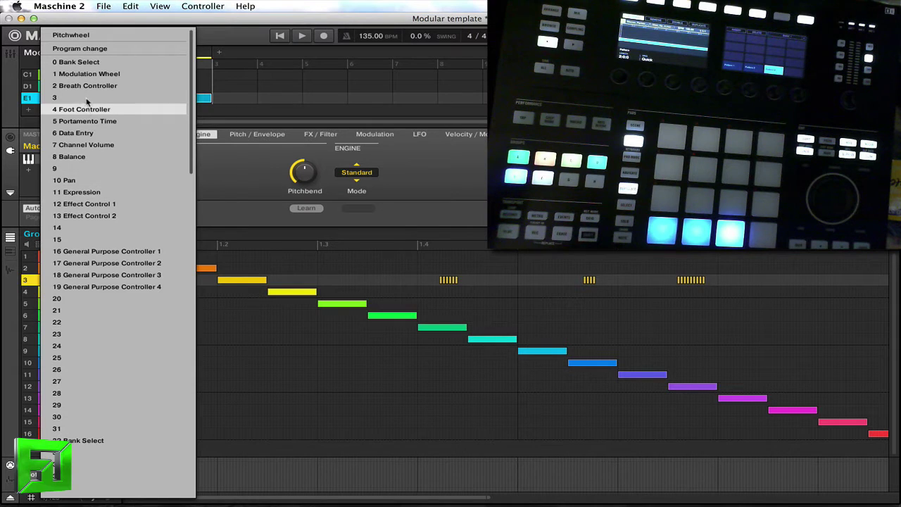
{"action": "left_click", "coordinate": [79, 36]}
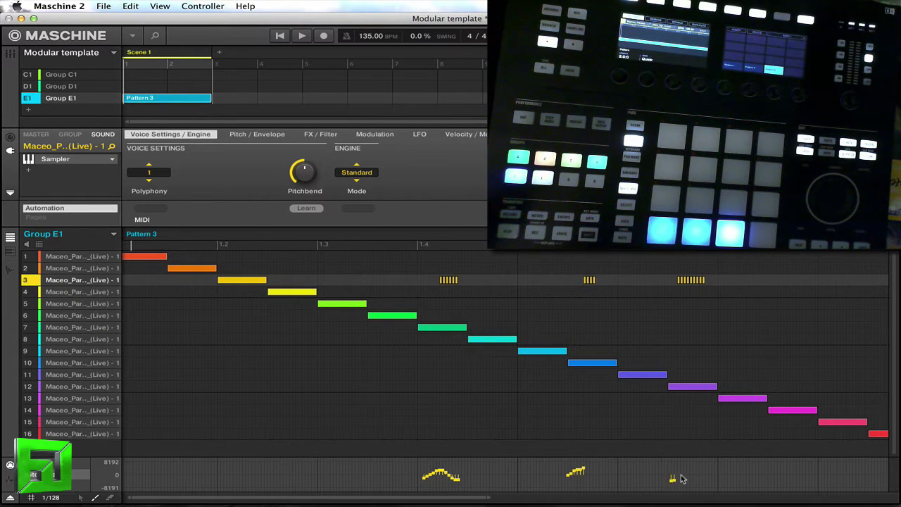
{"action": "left_click_drag", "start_coordinate": [682, 479], "coordinate": [718, 489]}
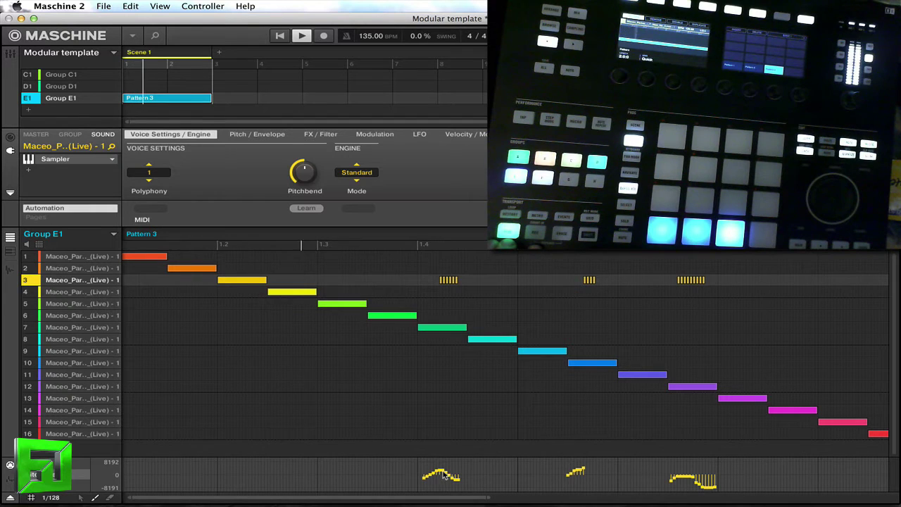
{"action": "mouse_move", "coordinate": [433, 466]}
{"action": "left_mouse_down"}
{"action": "mouse_move", "coordinate": [417, 462]}
{"action": "mouse_move", "coordinate": [592, 488]}
{"action": "mouse_move", "coordinate": [768, 476]}
{"action": "left_mouse_up"}
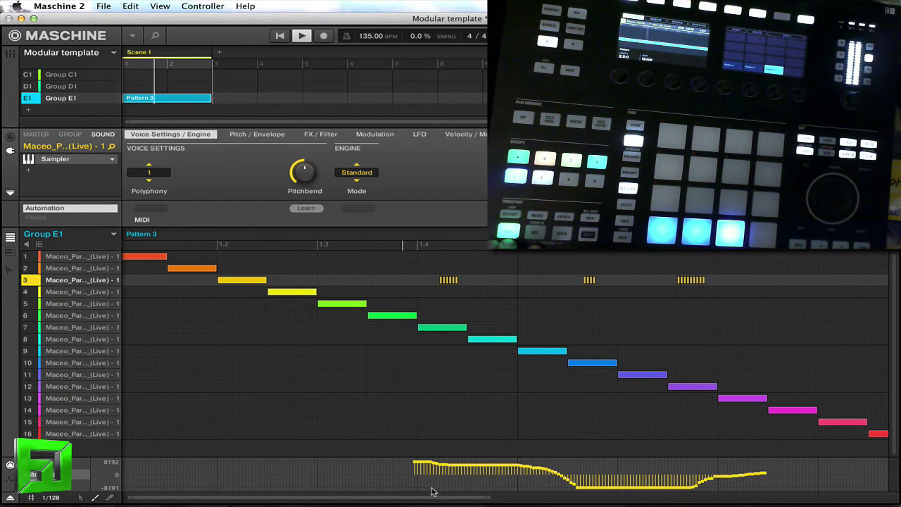
{"action": "left_click_drag", "start_coordinate": [434, 486], "coordinate": [470, 477]}
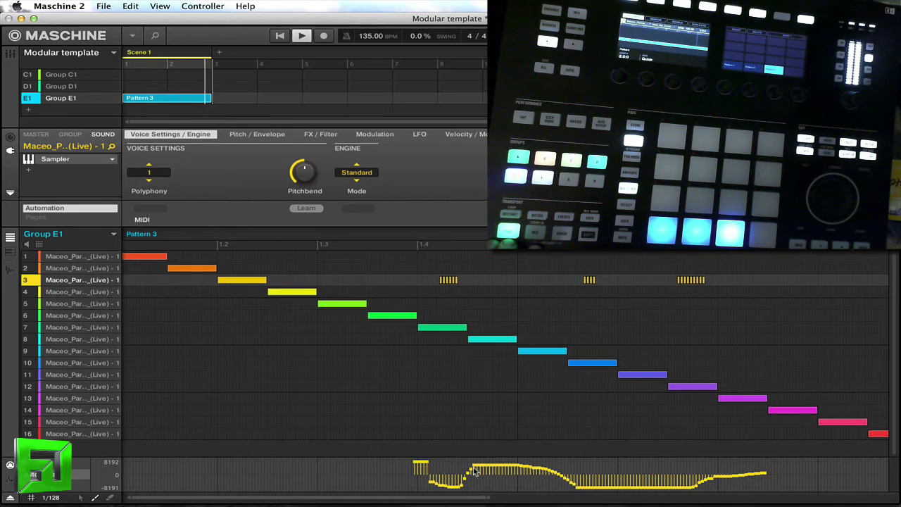
{"action": "mouse_move", "coordinate": [521, 480]}
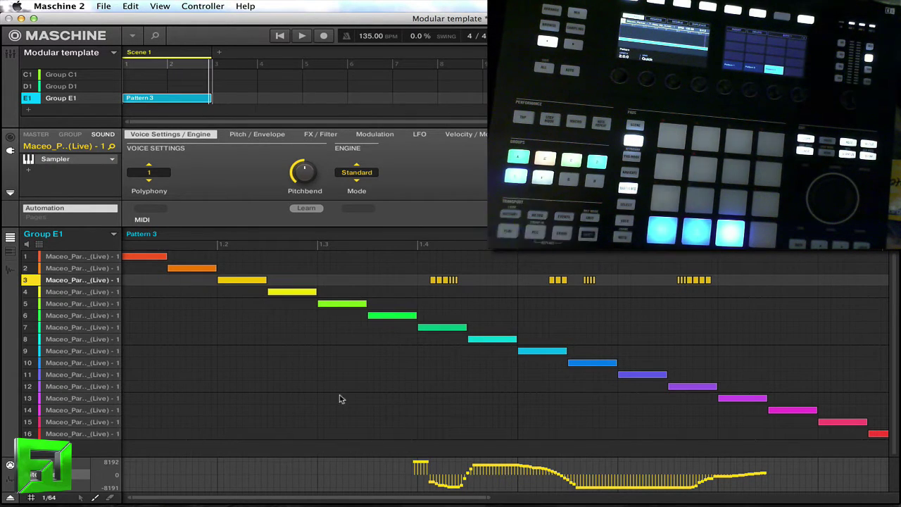
Step: Delete the slice 7 note from Pattern 3 and move the slice 8 note onto slice 5
{"action": "left_click", "coordinate": [443, 328]}
{"action": "left_click", "coordinate": [417, 282]}
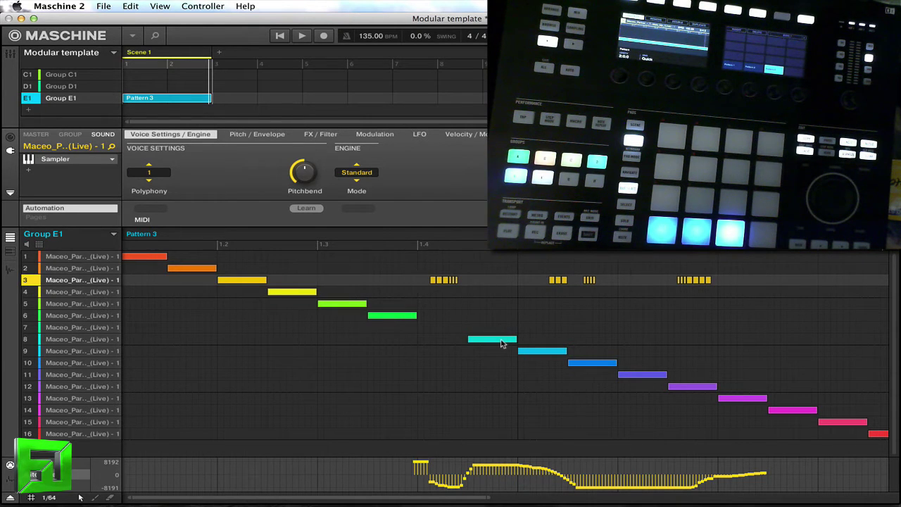
{"action": "left_click_drag", "start_coordinate": [498, 342], "coordinate": [498, 310]}
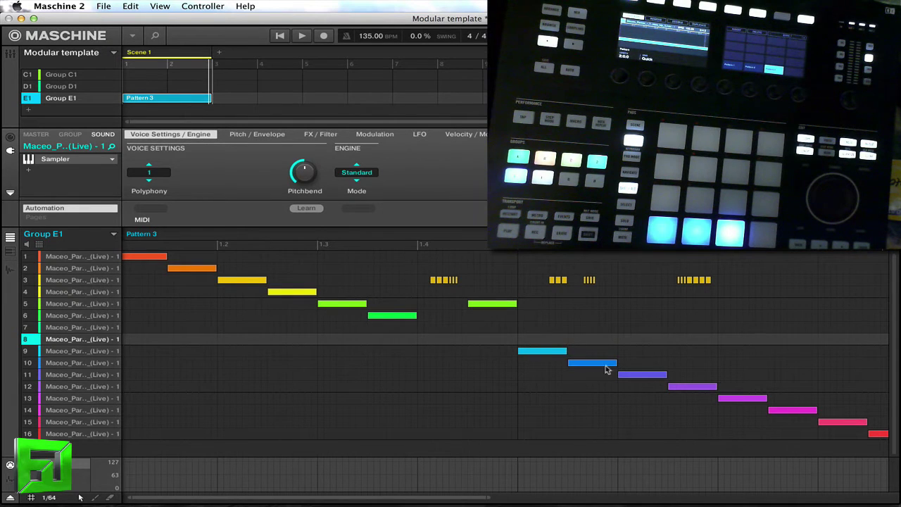
Step: Move the slice 11 note of Pattern 3 onto slice 1 and audition the pattern
{"action": "left_click_drag", "start_coordinate": [662, 377], "coordinate": [658, 258]}
{"action": "key", "text": "space"}
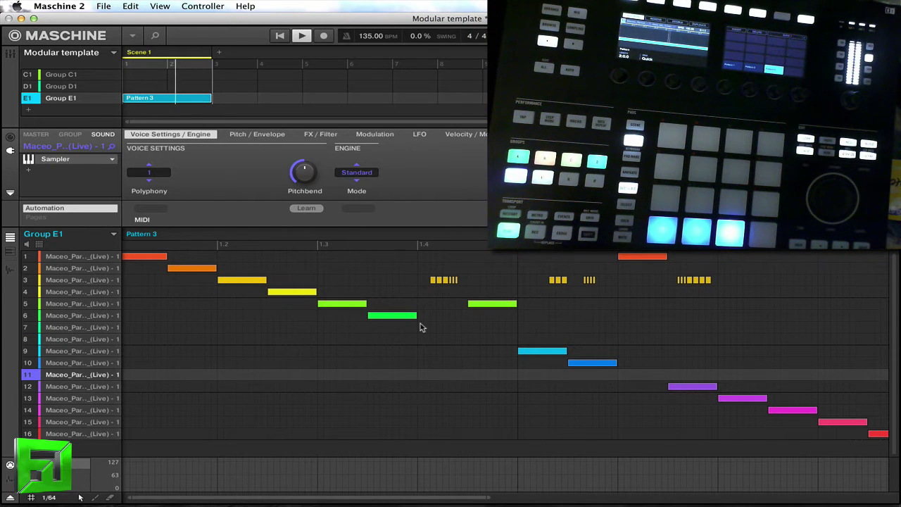
{"action": "key", "text": "space"}
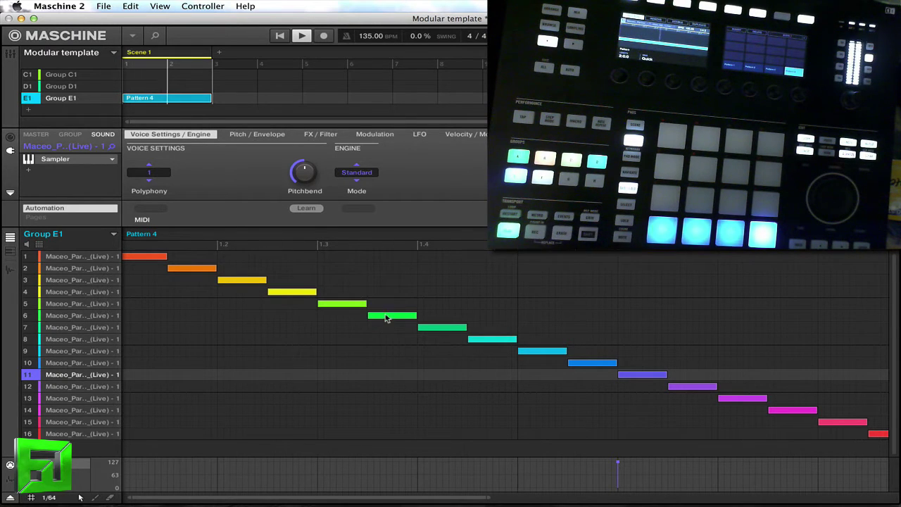
Step: Reassign three notes in Pattern 4: slice 8 to slice 6, slice 9 to slice 2, and slice 10 to slice 3
{"action": "left_click_drag", "start_coordinate": [489, 341], "coordinate": [494, 322]}
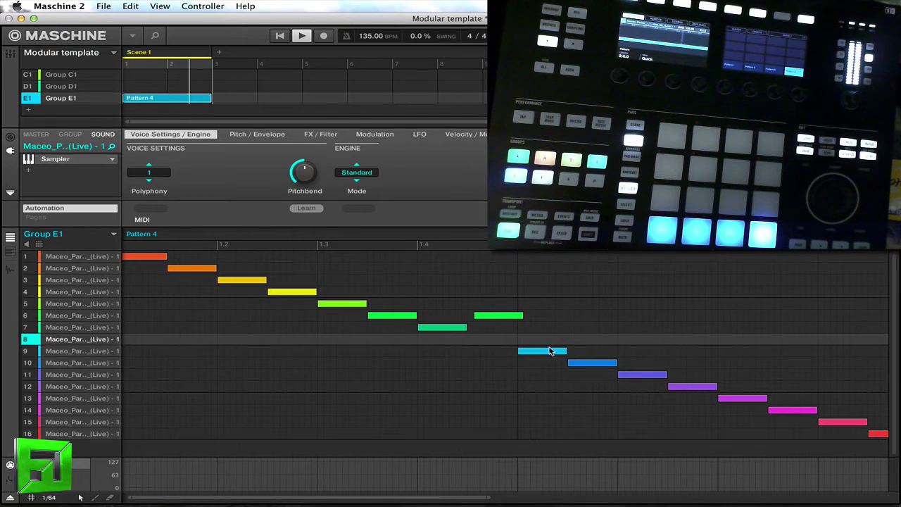
{"action": "left_click_drag", "start_coordinate": [547, 352], "coordinate": [552, 274]}
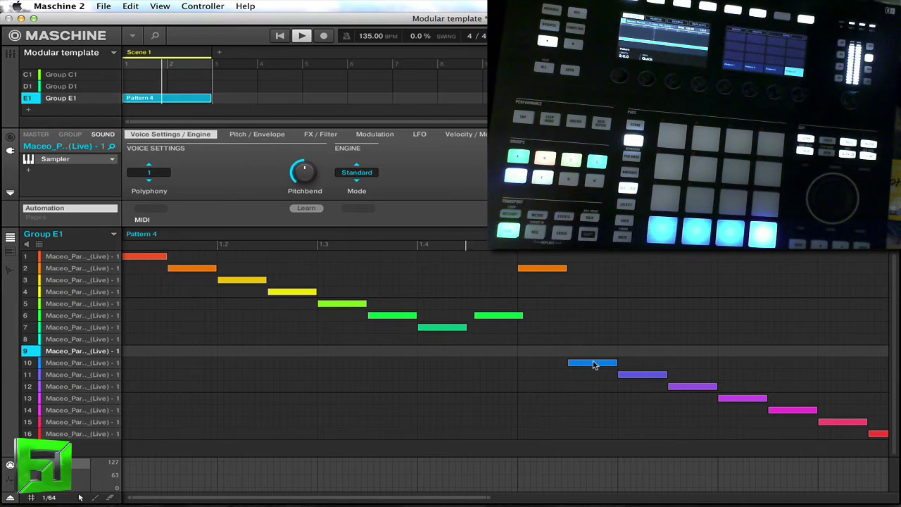
{"action": "left_click_drag", "start_coordinate": [593, 363], "coordinate": [585, 280]}
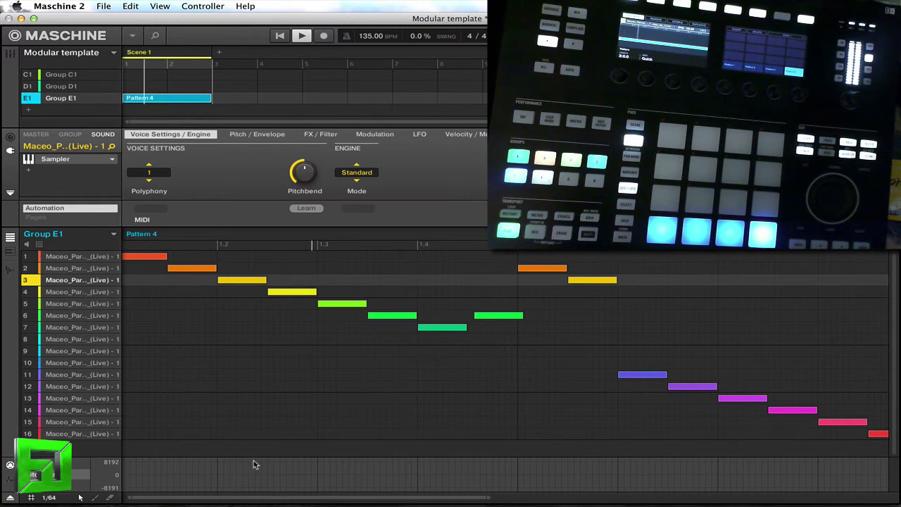
Step: Replace the relocated slice 3 and slice 6 notes in Pattern 4 with two short 1/64 notes each, and raise the slice 6 pair's velocity
{"action": "left_click", "coordinate": [571, 280]}
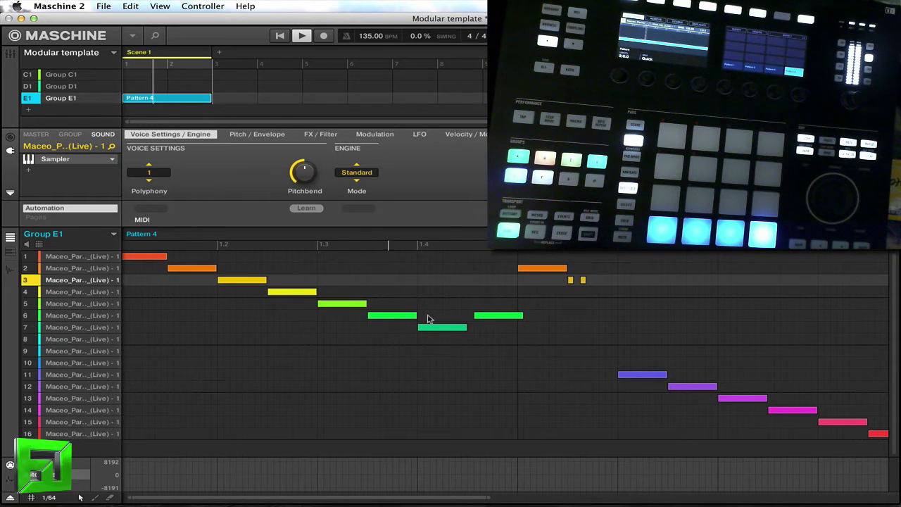
{"action": "double_click", "coordinate": [489, 316]}
{"action": "double_click", "coordinate": [472, 316]}
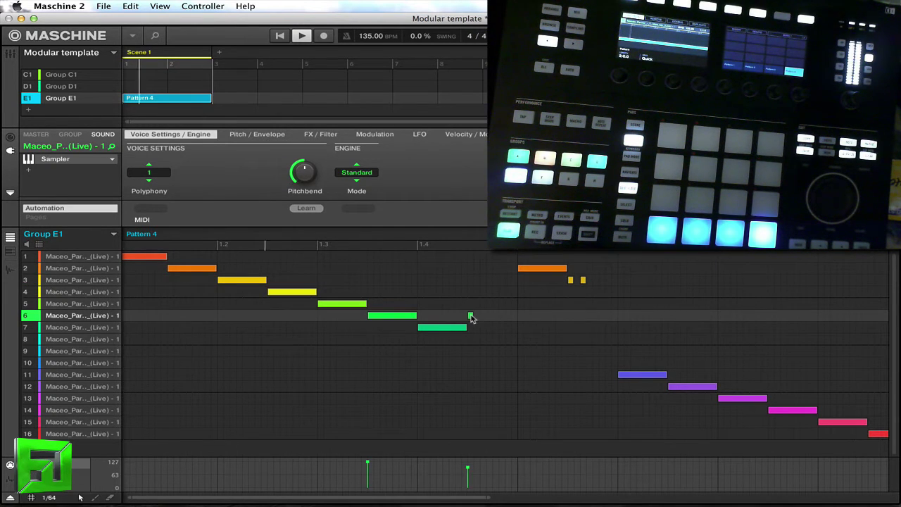
{"action": "double_click", "coordinate": [490, 316]}
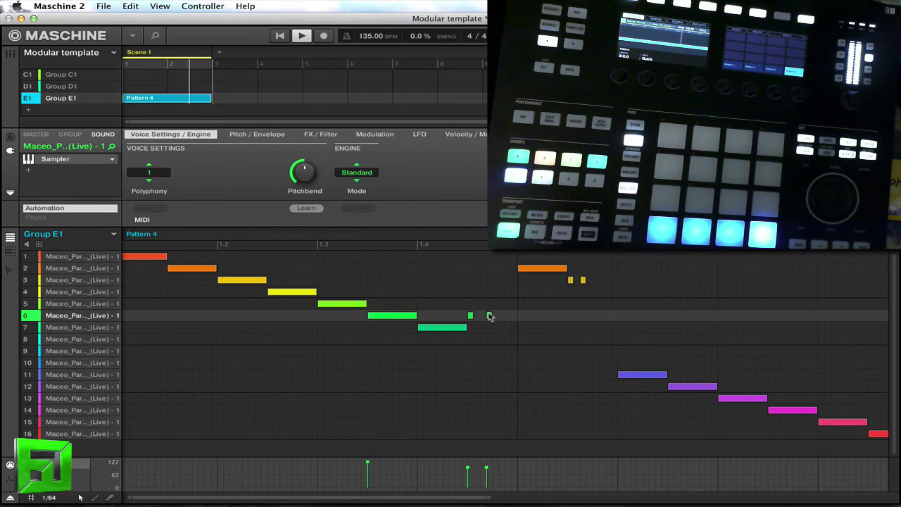
{"action": "left_click_drag", "start_coordinate": [507, 466], "coordinate": [468, 470]}
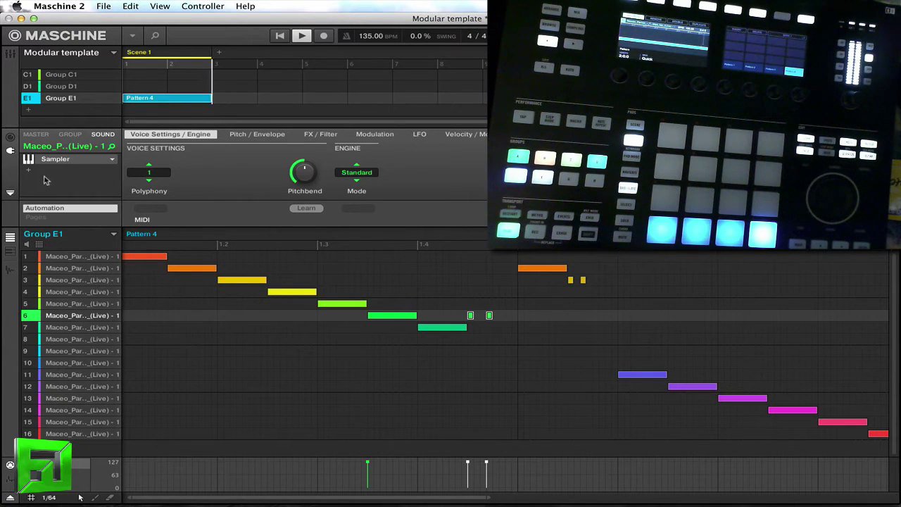
Step: Add a Resochord effect to Group E1 and set its mode to String
{"action": "left_click", "coordinate": [70, 134]}
{"action": "left_click", "coordinate": [44, 161]}
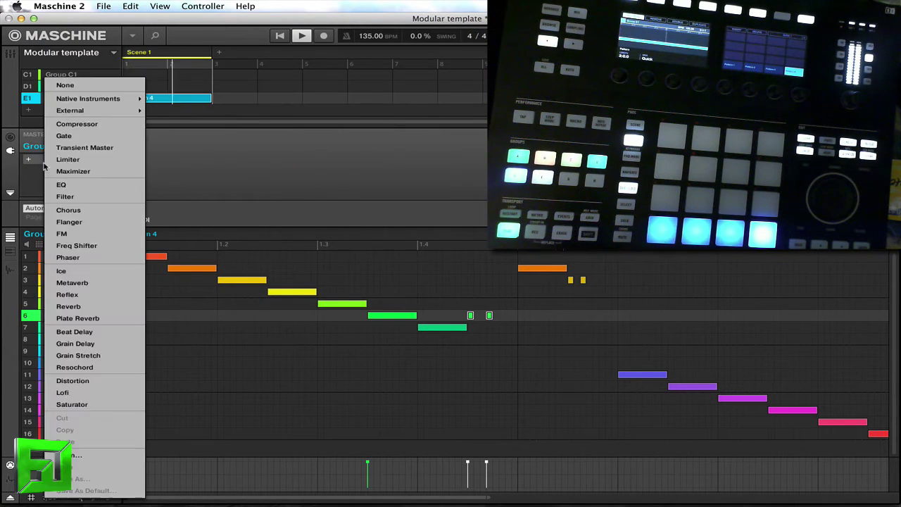
{"action": "left_click", "coordinate": [88, 367]}
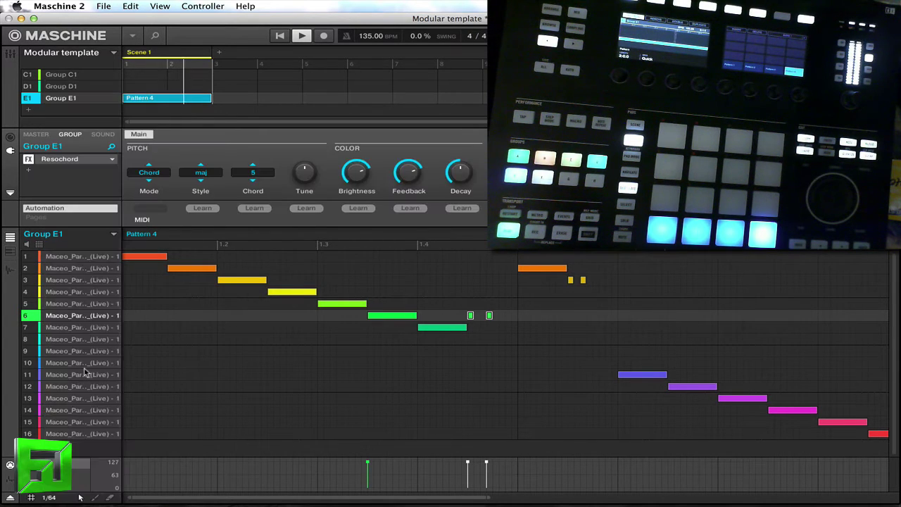
{"action": "left_click", "coordinate": [151, 173]}
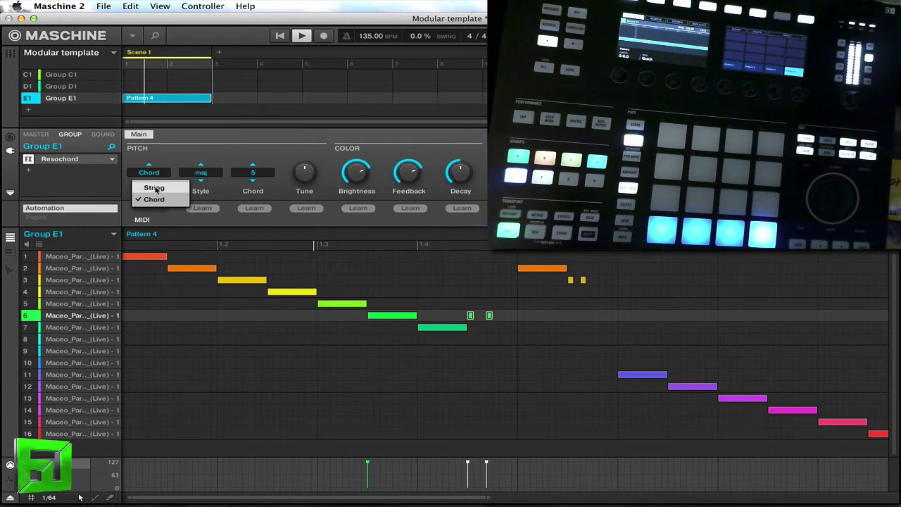
{"action": "left_click", "coordinate": [156, 185]}
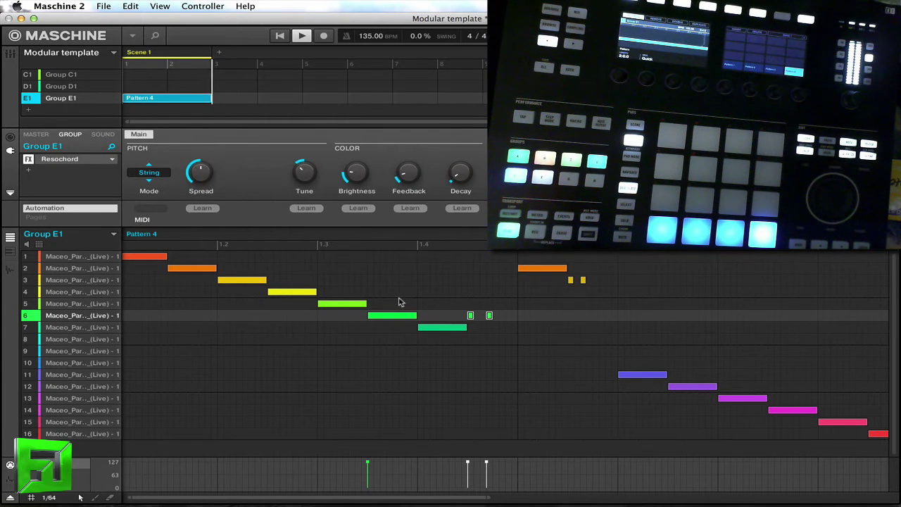
Step: Insert another Resochord effect into the effect chain of Group E1
{"action": "left_click", "coordinate": [57, 170]}
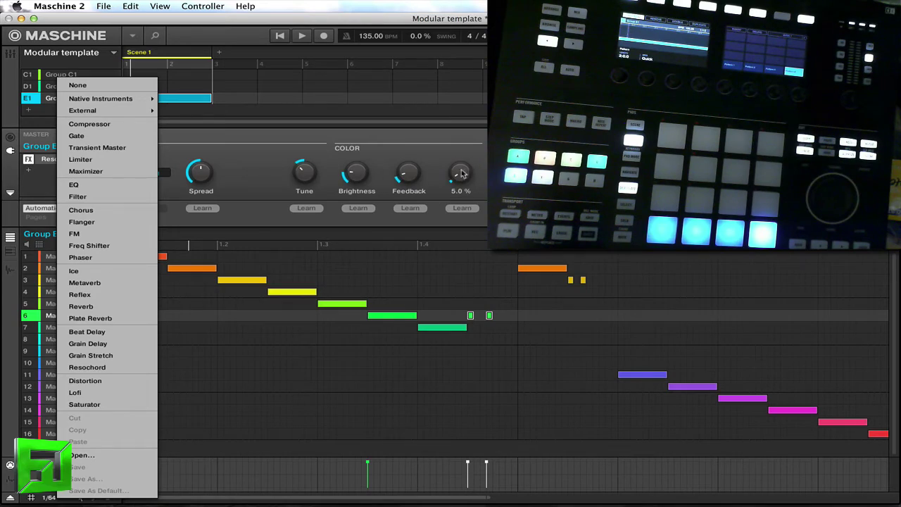
{"action": "left_click", "coordinate": [135, 368]}
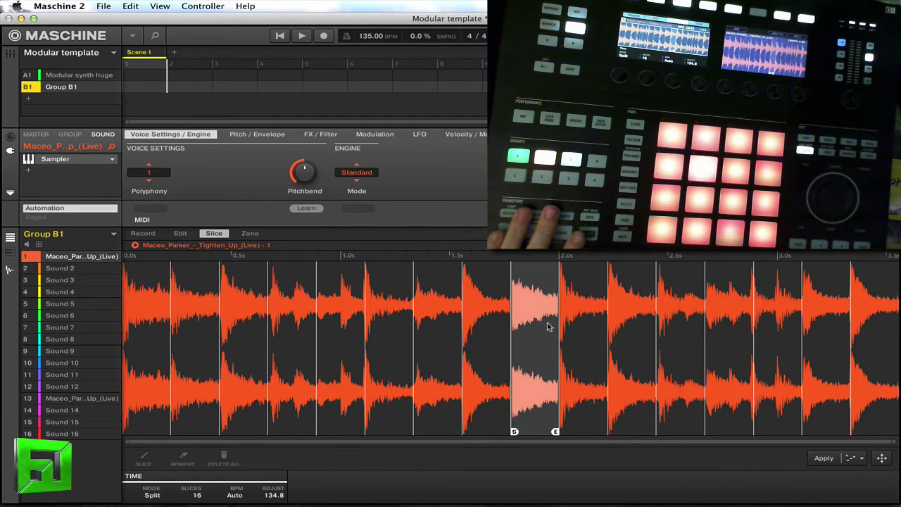
Step: Audition the seventh slice of the 16-slice loop in Group B1
{"action": "left_click", "coordinate": [436, 276]}
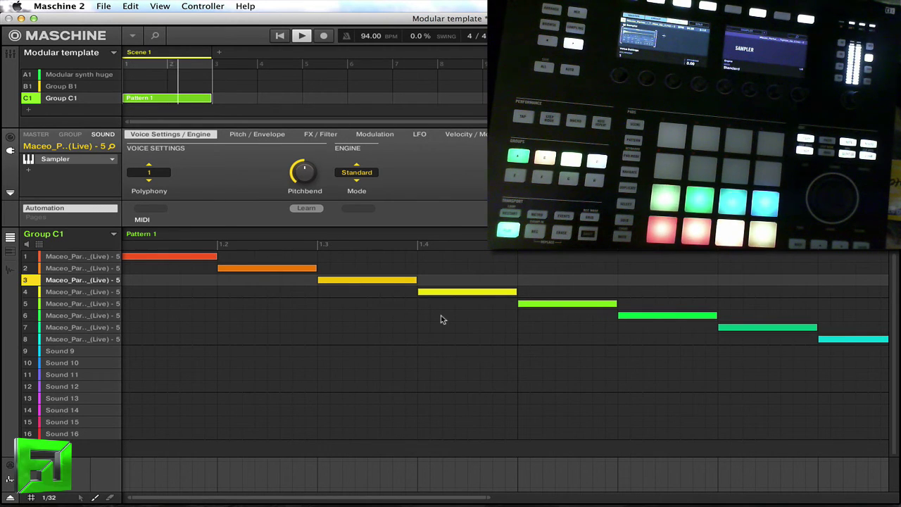
Step: Add four 1/32 stutter notes on slice 6 from beat 1.4 and one before 1.3, and match their velocity to the long slice 6 note
{"action": "left_click_drag", "start_coordinate": [424, 316], "coordinate": [452, 320]}
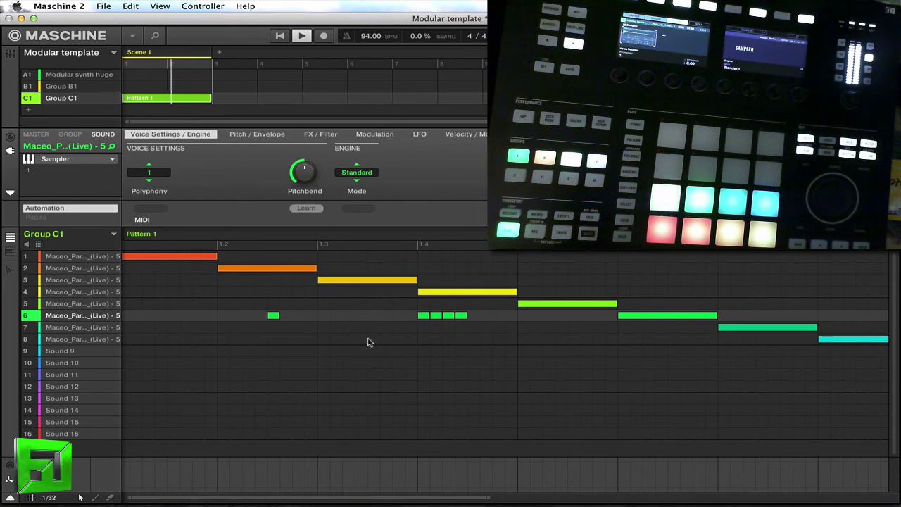
{"action": "left_click_drag", "start_coordinate": [478, 327], "coordinate": [243, 299]}
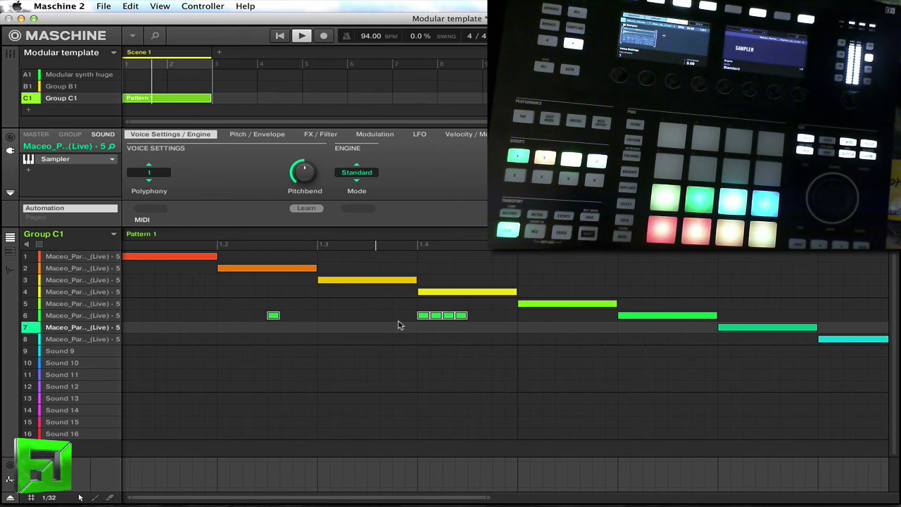
{"action": "left_click", "coordinate": [423, 315]}
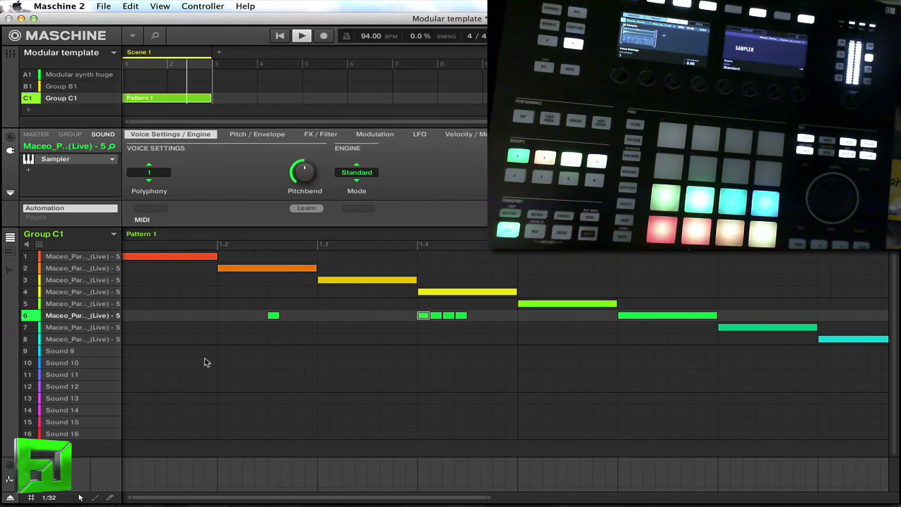
{"action": "left_click", "coordinate": [9, 466]}
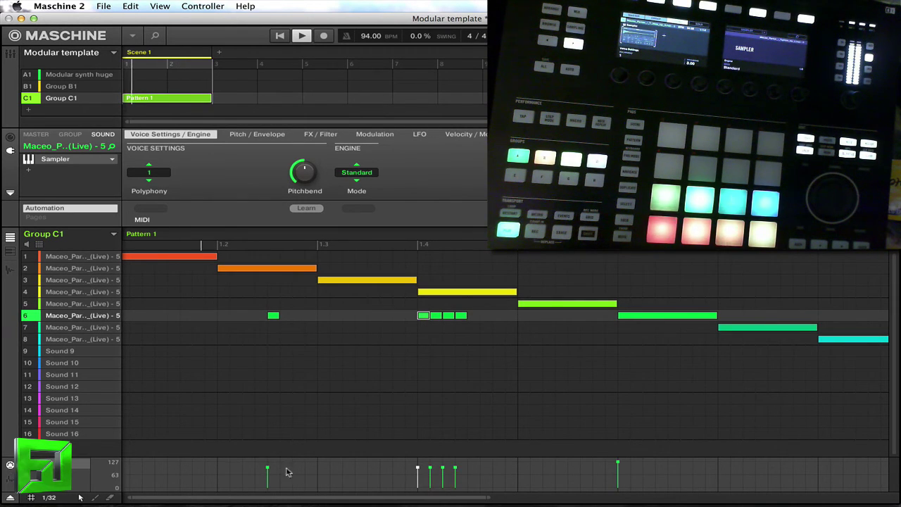
{"action": "left_click_drag", "start_coordinate": [647, 481], "coordinate": [197, 457]}
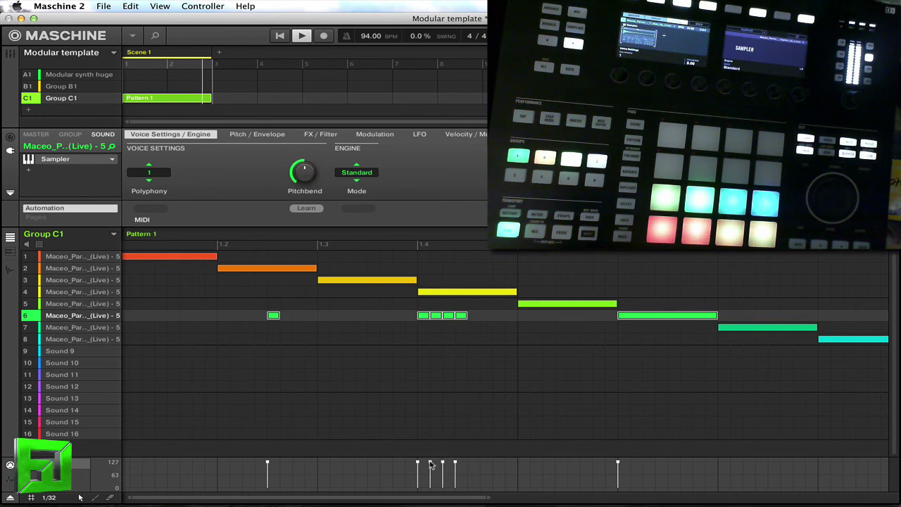
{"action": "left_click", "coordinate": [388, 386]}
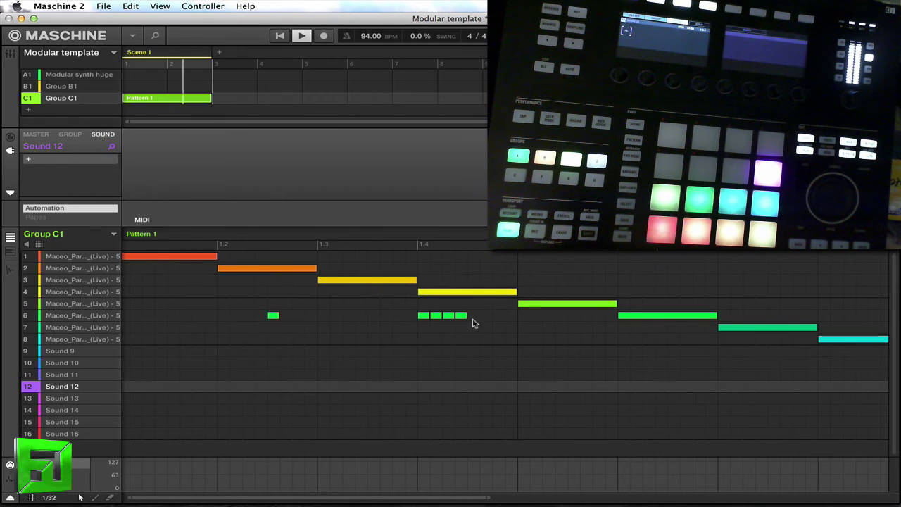
{"action": "key", "text": "space"}
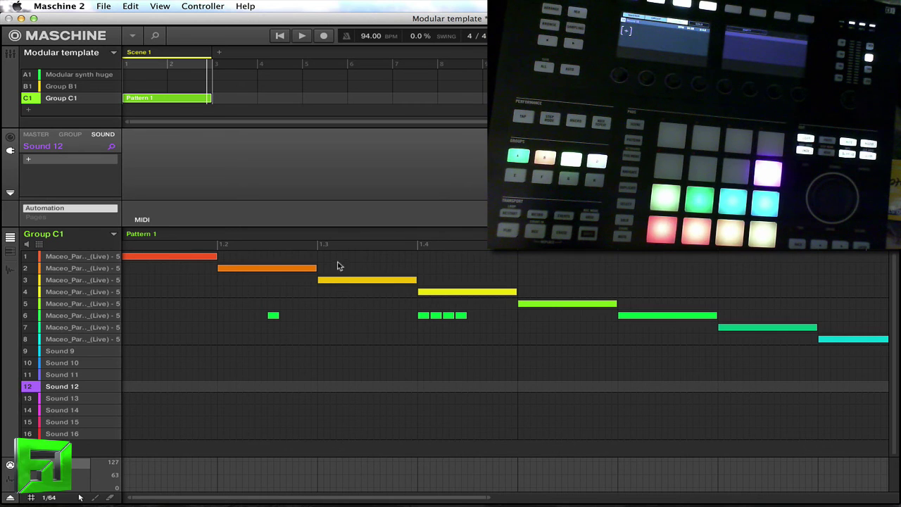
Step: Paint five consecutive 1/64 notes on slice 2 in bar 2's first beat and add two single ones in its second beat during playback
{"action": "left_click", "coordinate": [575, 273]}
{"action": "mouse_move", "coordinate": [88, 501]}
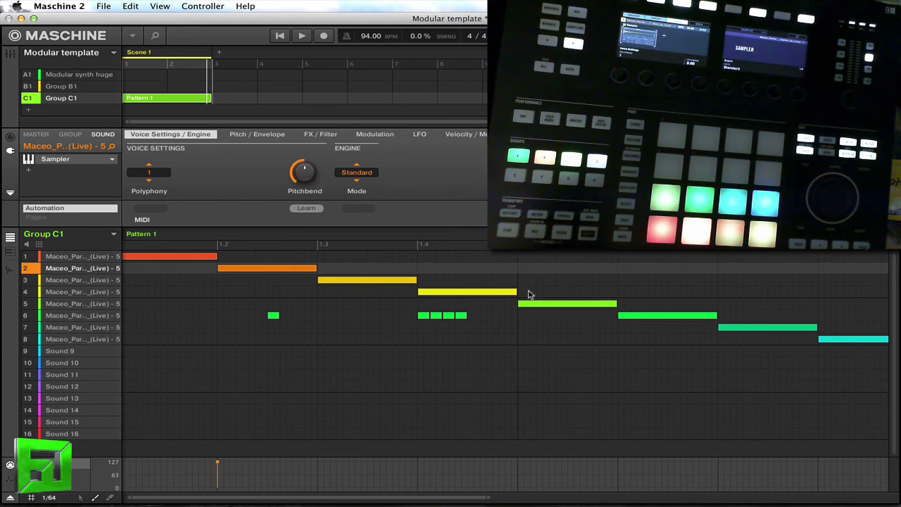
{"action": "left_click_drag", "start_coordinate": [562, 268], "coordinate": [589, 269]}
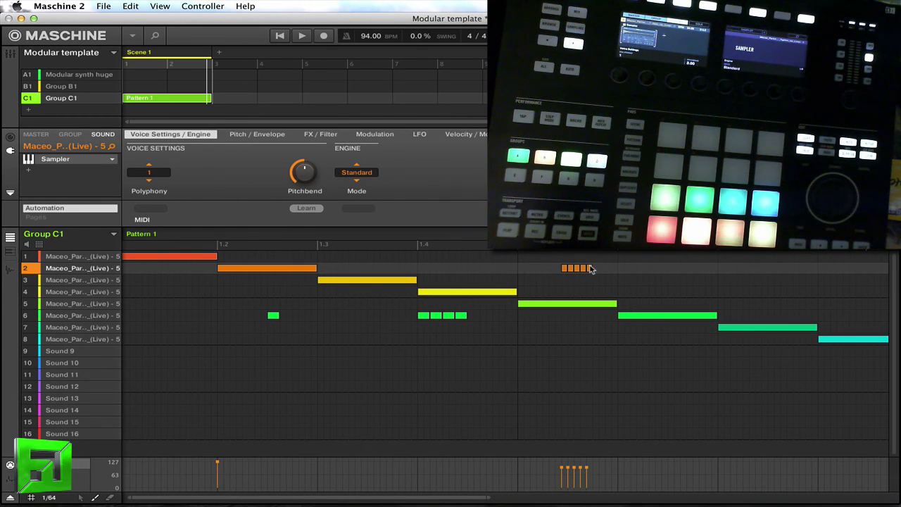
{"action": "key", "text": "space"}
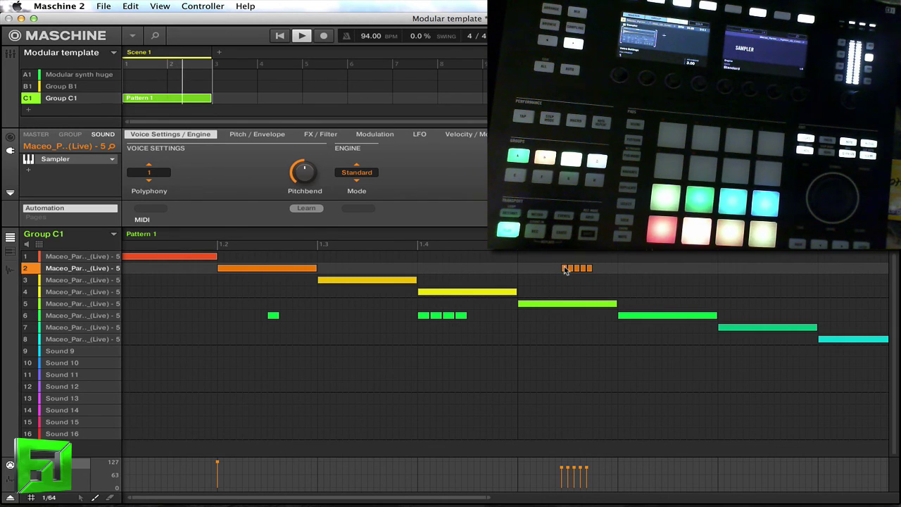
{"action": "left_click", "coordinate": [646, 268]}
{"action": "left_click", "coordinate": [702, 268]}
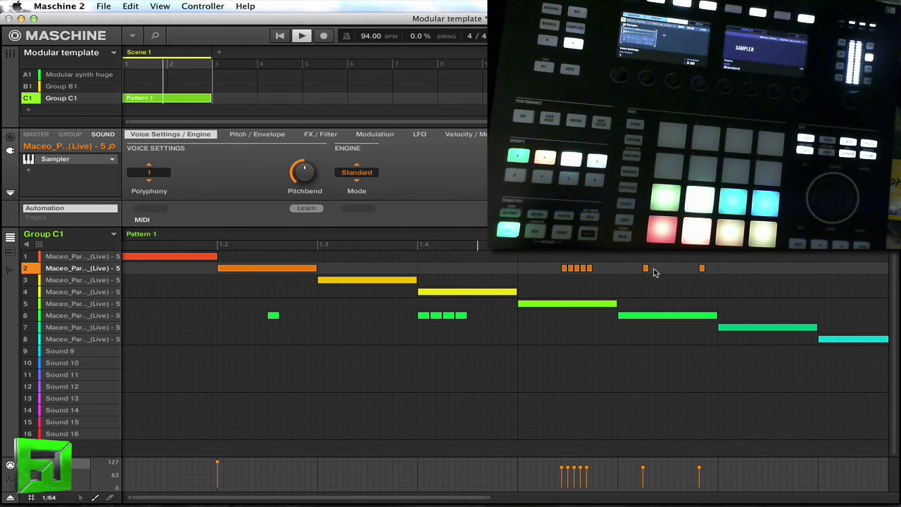